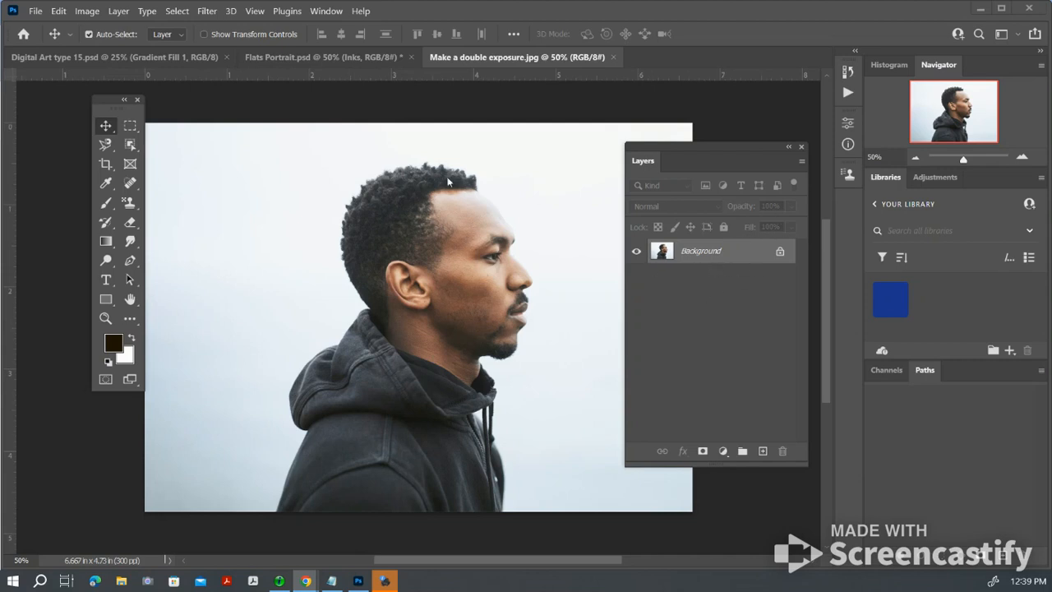
# Switch to the Flats Portrait.psd document and make its Inks layer visible
pyautogui.click(271, 57)
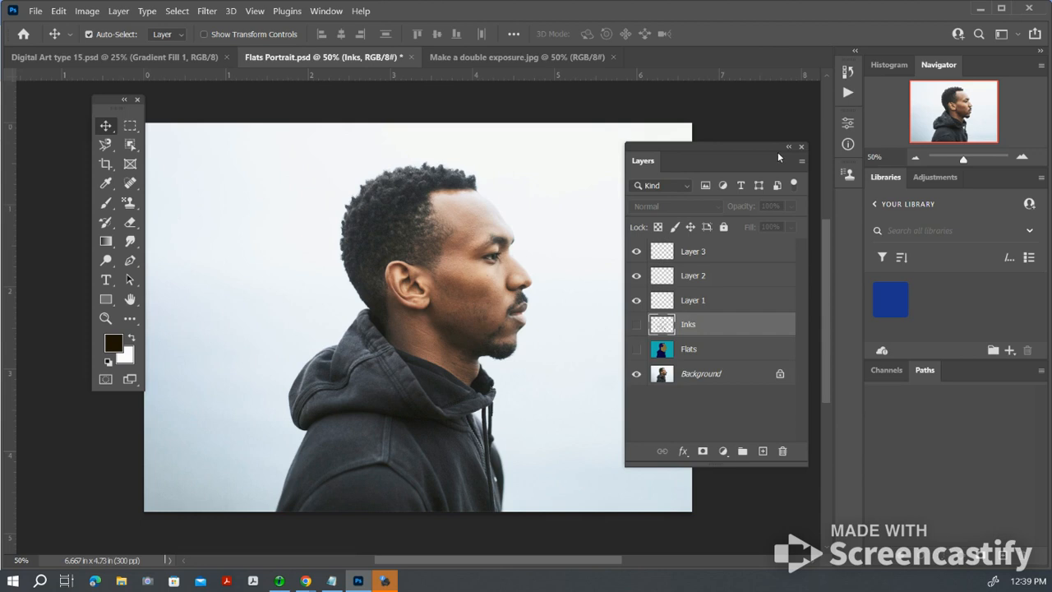
pyautogui.click(636, 349)
pyautogui.click(637, 324)
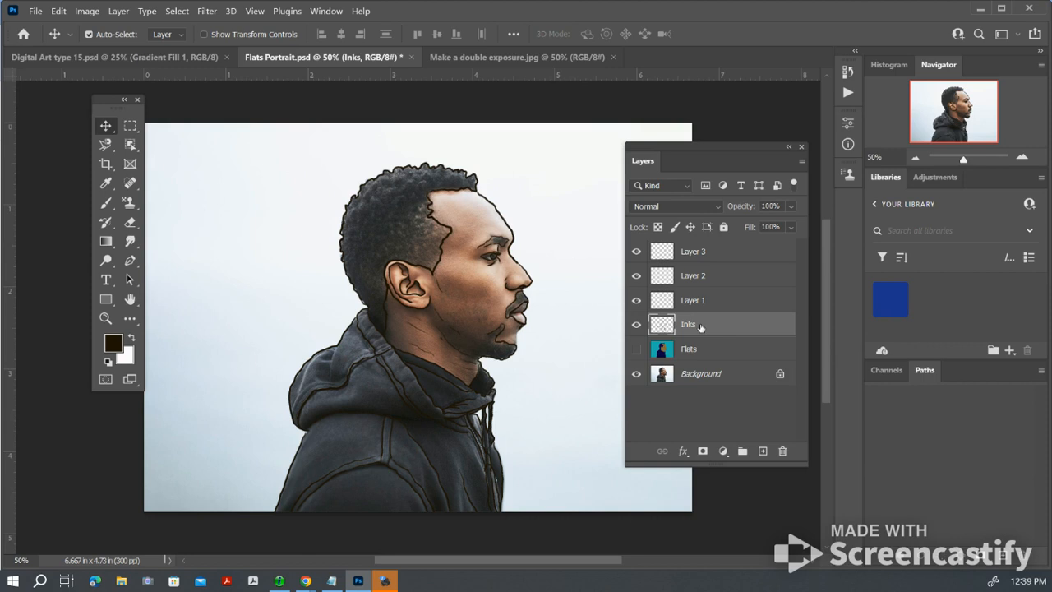
# Choose the Brush tool with the KYLE Ultimate Pencil Hard preset from Dry Media Brushes, at 8 px
pyautogui.click(106, 203)
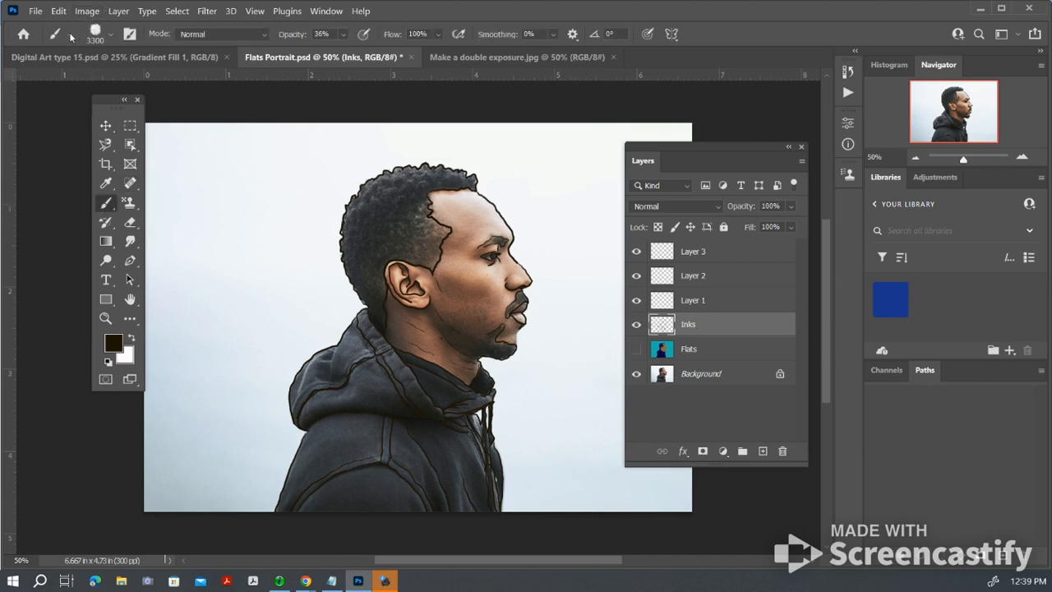
pyautogui.click(71, 38)
pyautogui.click(112, 34)
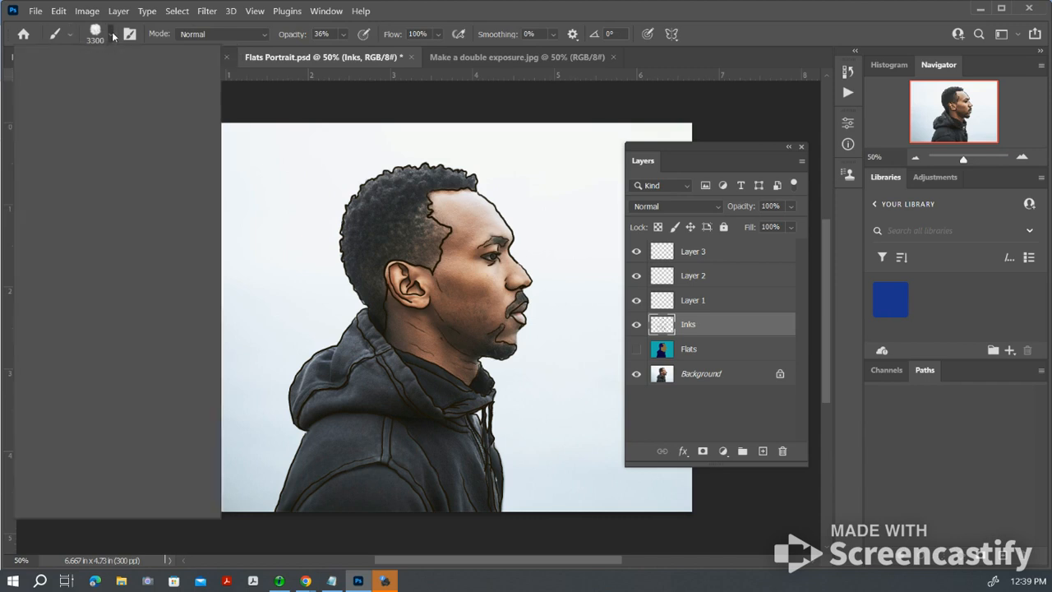
pyautogui.click(112, 35)
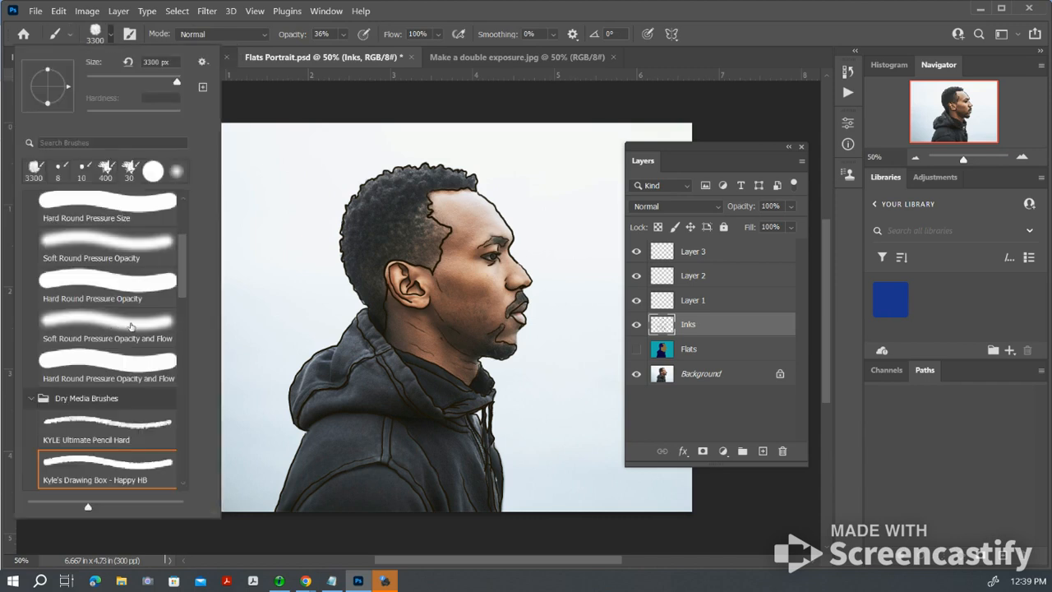
pyautogui.moveTo(179, 283); pyautogui.dragTo(185, 327)
pyautogui.click(96, 229)
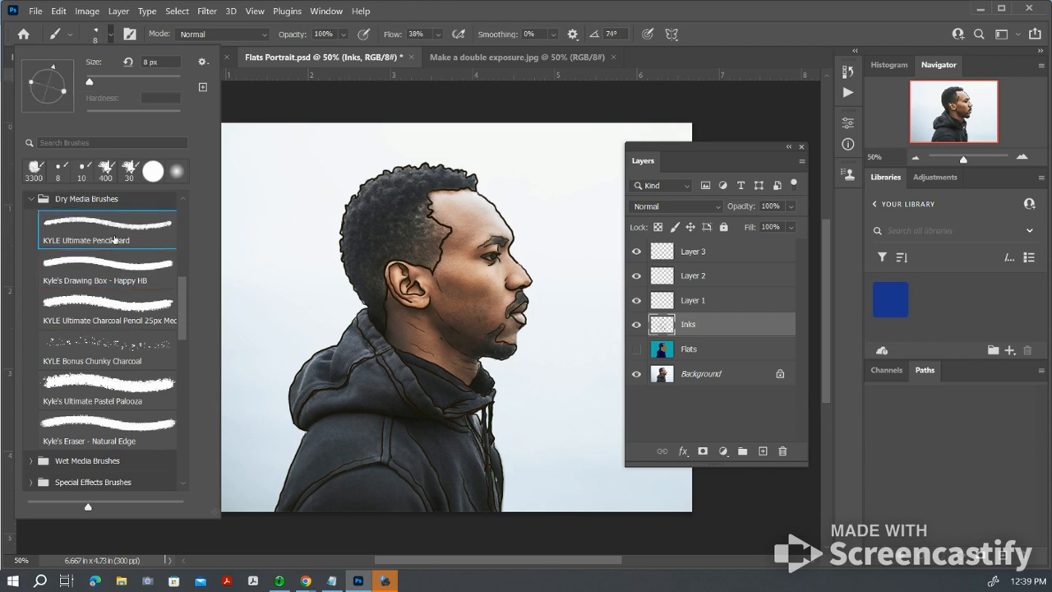
pyautogui.moveTo(184, 309); pyautogui.dragTo(187, 438)
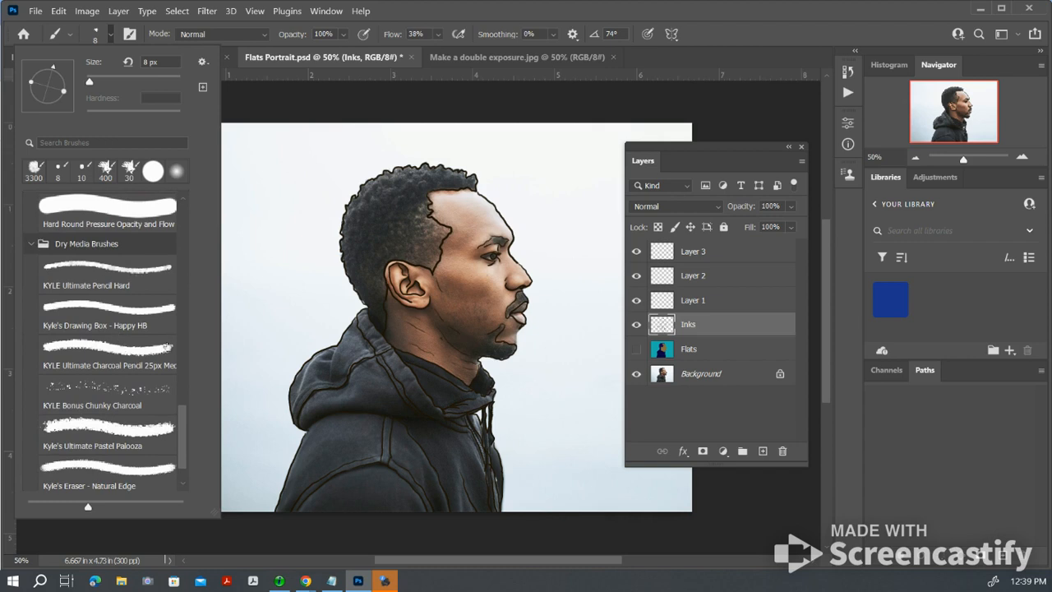
pyautogui.moveTo(183, 426); pyautogui.dragTo(183, 430)
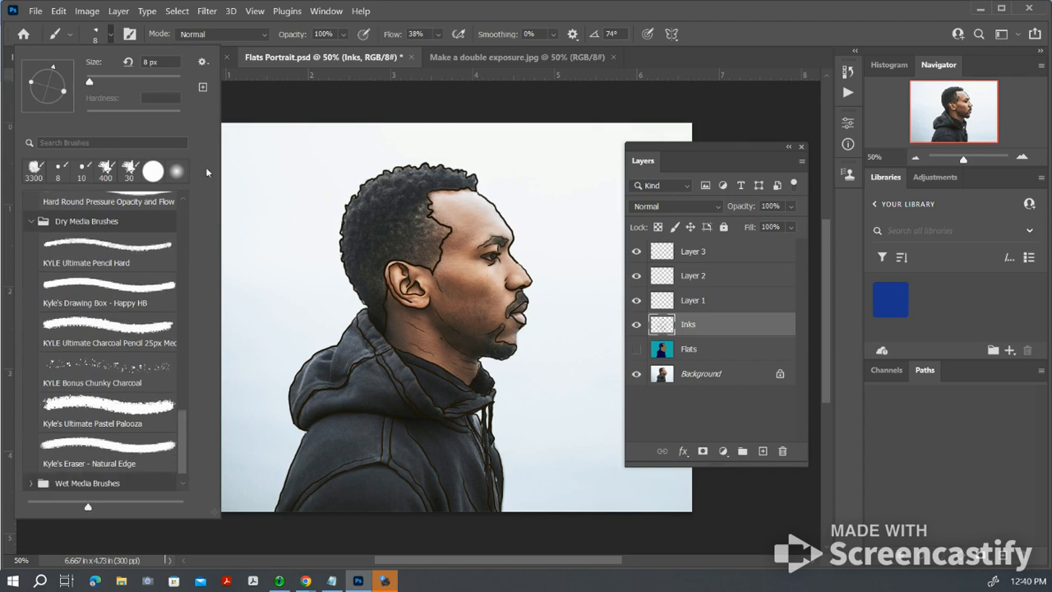
pyautogui.click(751, 37)
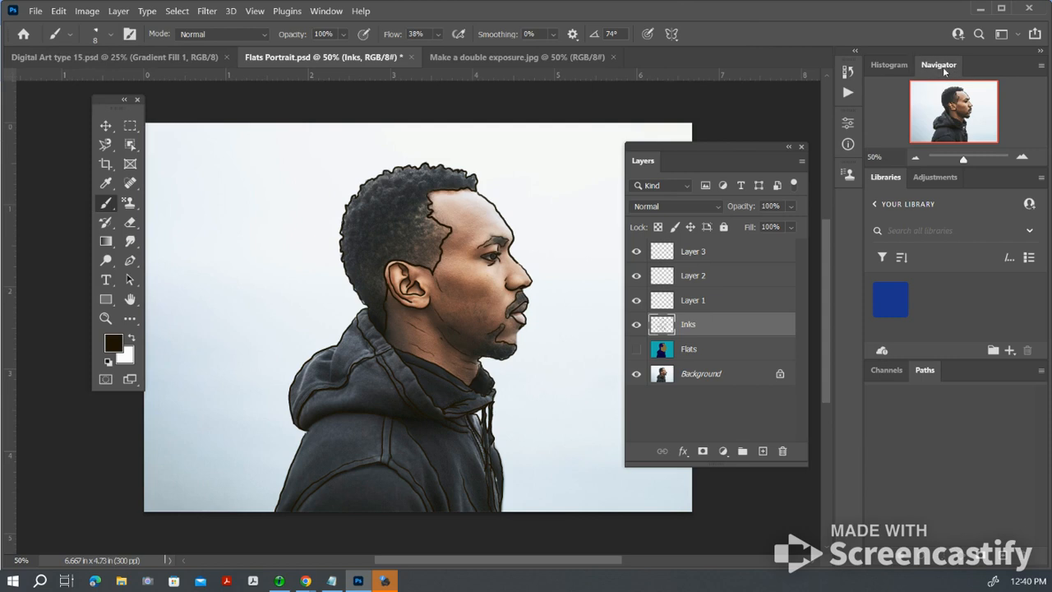
# Set the foreground color to dark brown 1f1506 for inking the face and return to the Brush tool
pyautogui.click(326, 10)
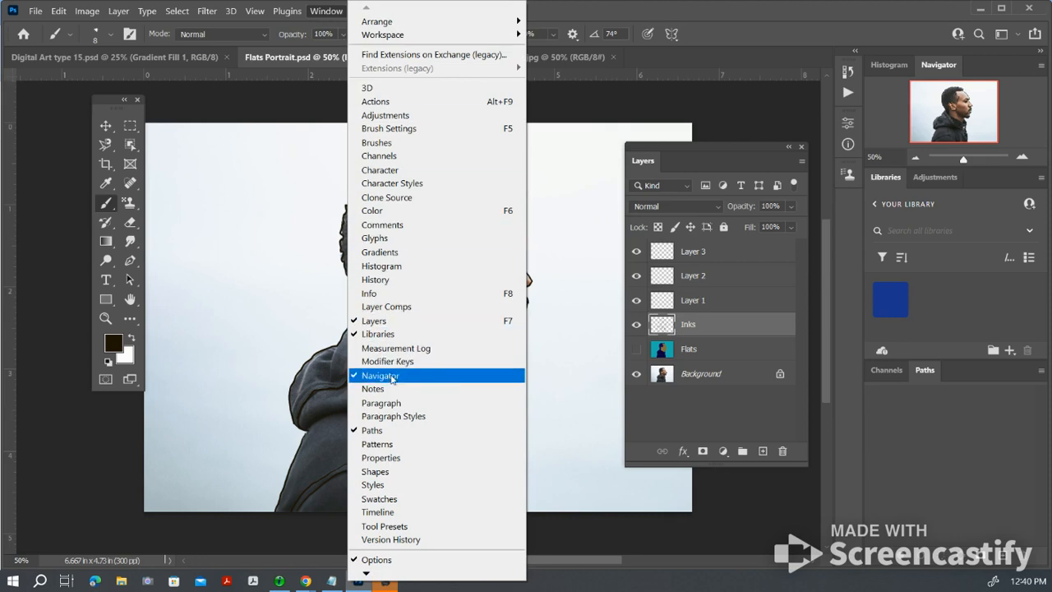
pyautogui.click(781, 23)
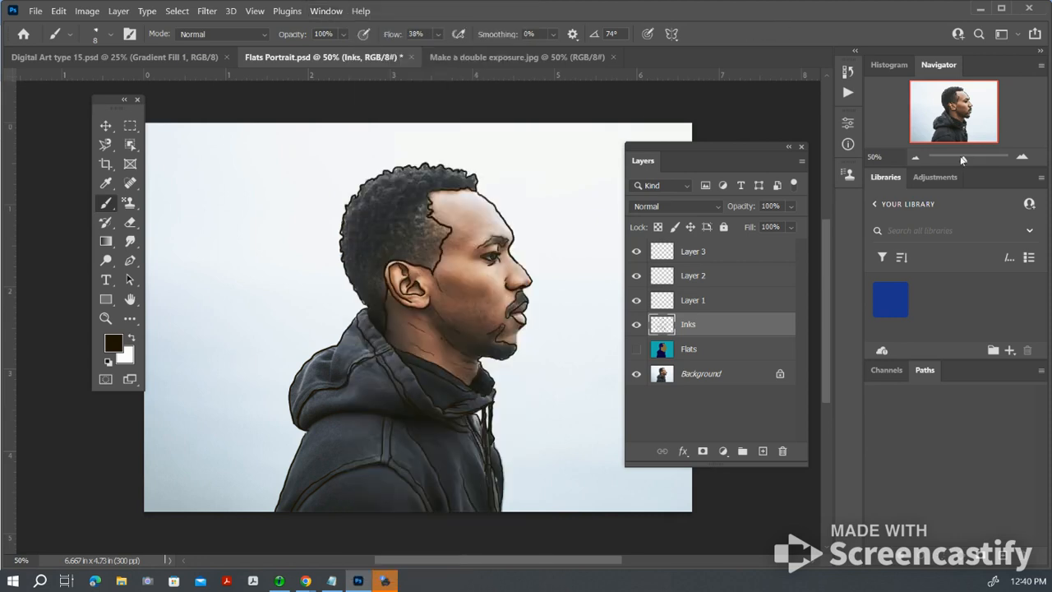
pyautogui.moveTo(964, 159); pyautogui.dragTo(975, 156)
pyautogui.click(955, 112)
pyautogui.moveTo(956, 112); pyautogui.dragTo(971, 103)
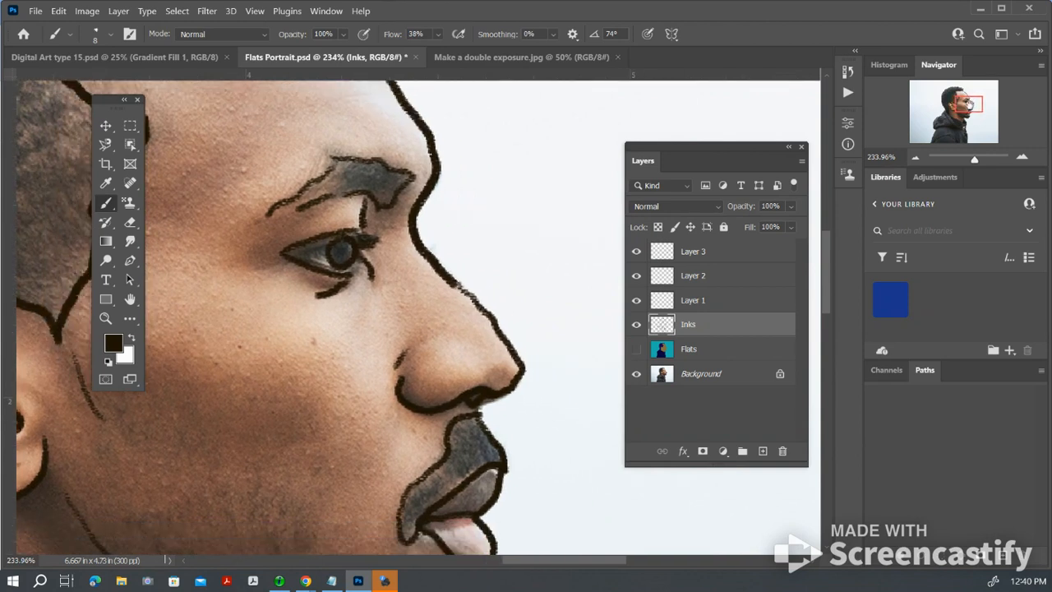
pyautogui.moveTo(972, 105); pyautogui.dragTo(970, 111)
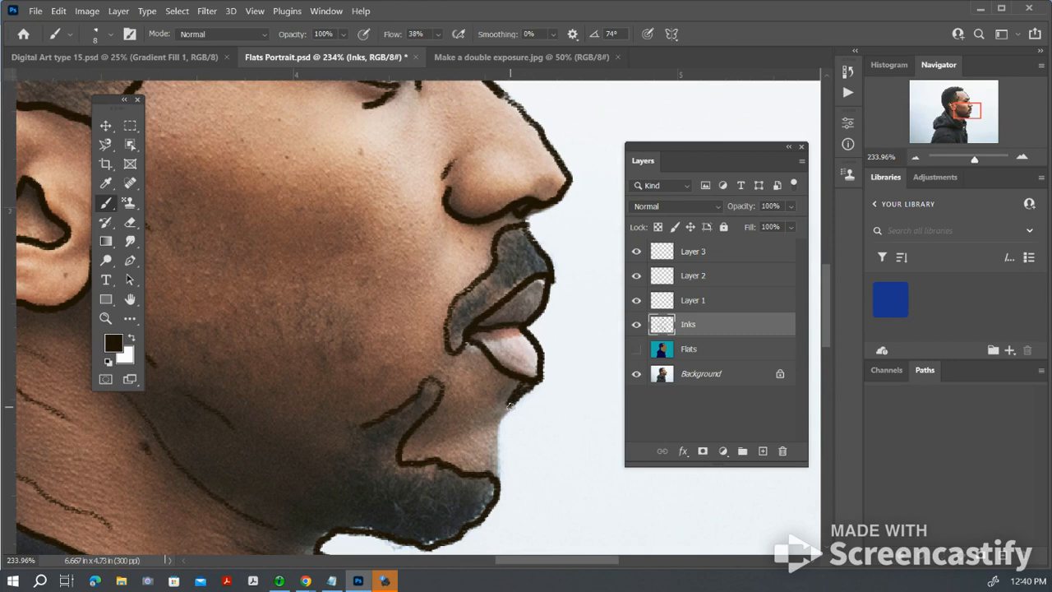
pyautogui.click(113, 346)
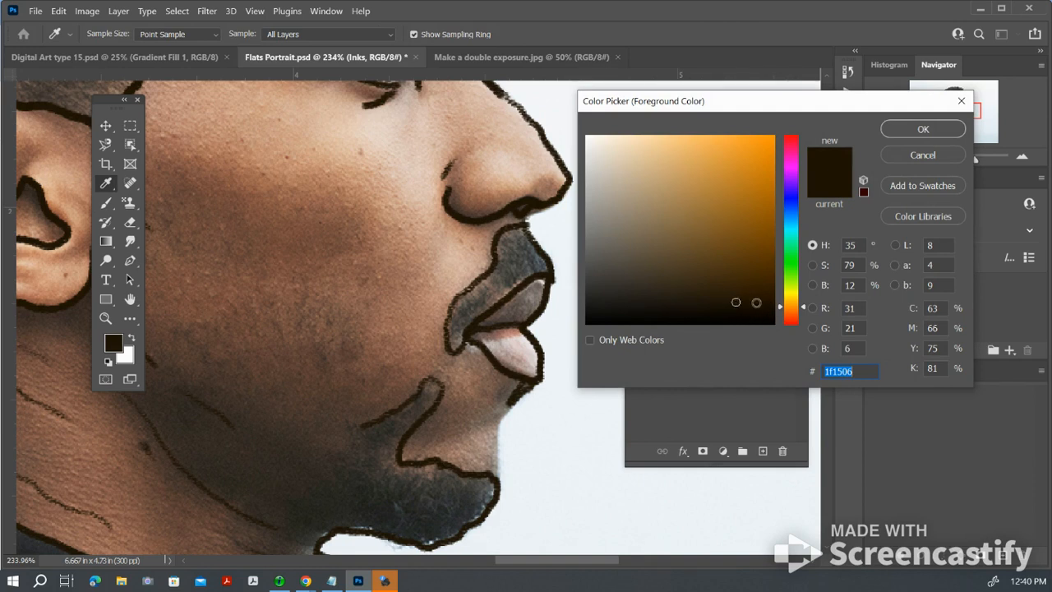
pyautogui.click(923, 130)
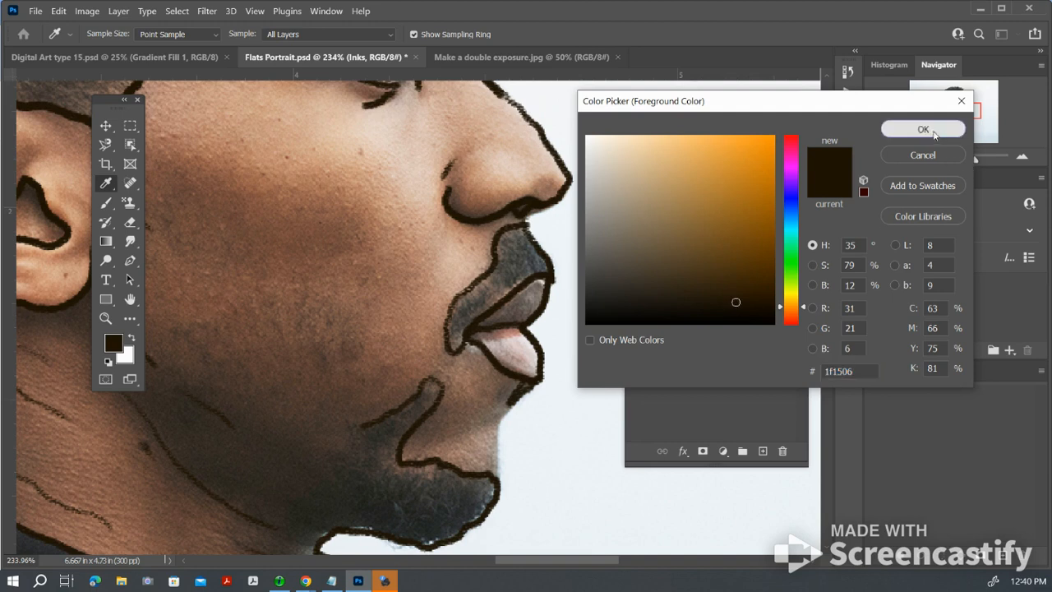
pyautogui.press('b')
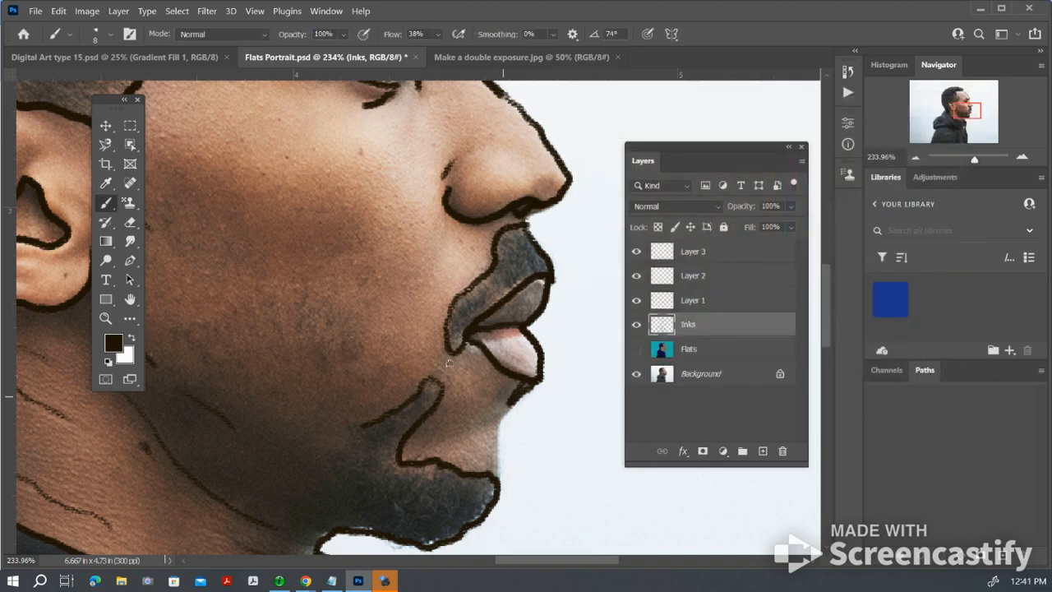
# Ink the face contour from below the lower lip down to the chin beard on the Inks layer with the 8 px pencil brush
pyautogui.click(111, 36)
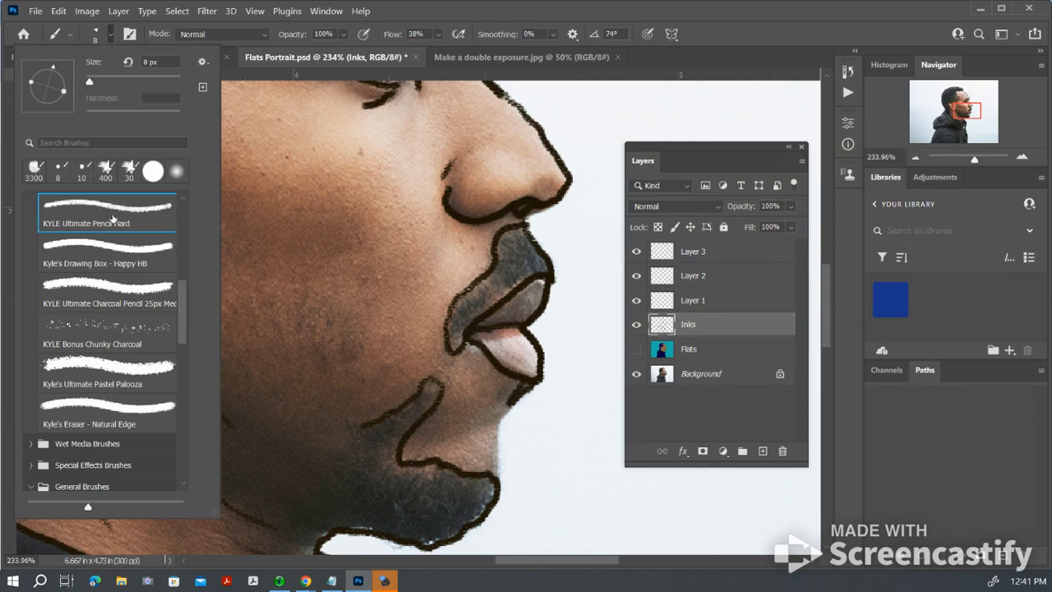
pyautogui.click(397, 14)
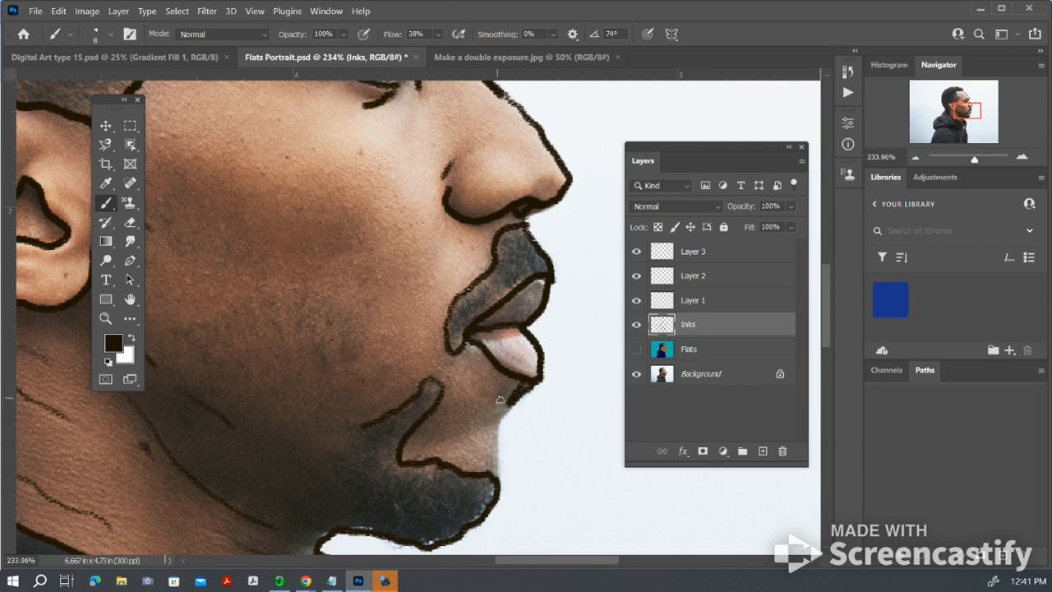
pyautogui.moveTo(509, 405); pyautogui.dragTo(496, 475)
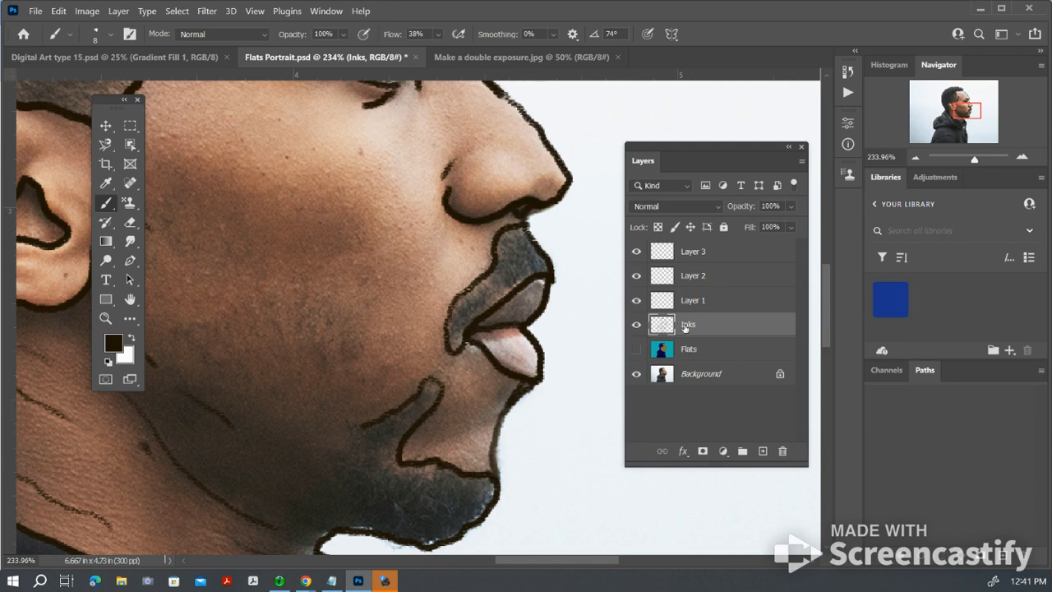
# Add a new layer directly above Inks and name it Shadows
pyautogui.click(763, 451)
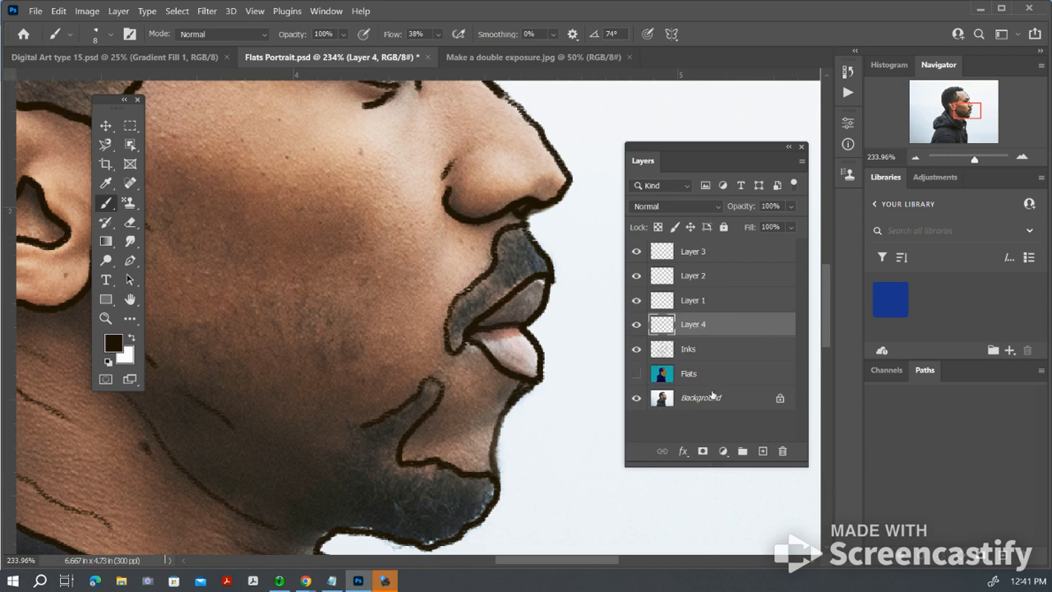
pyautogui.click(636, 375)
pyautogui.click(636, 348)
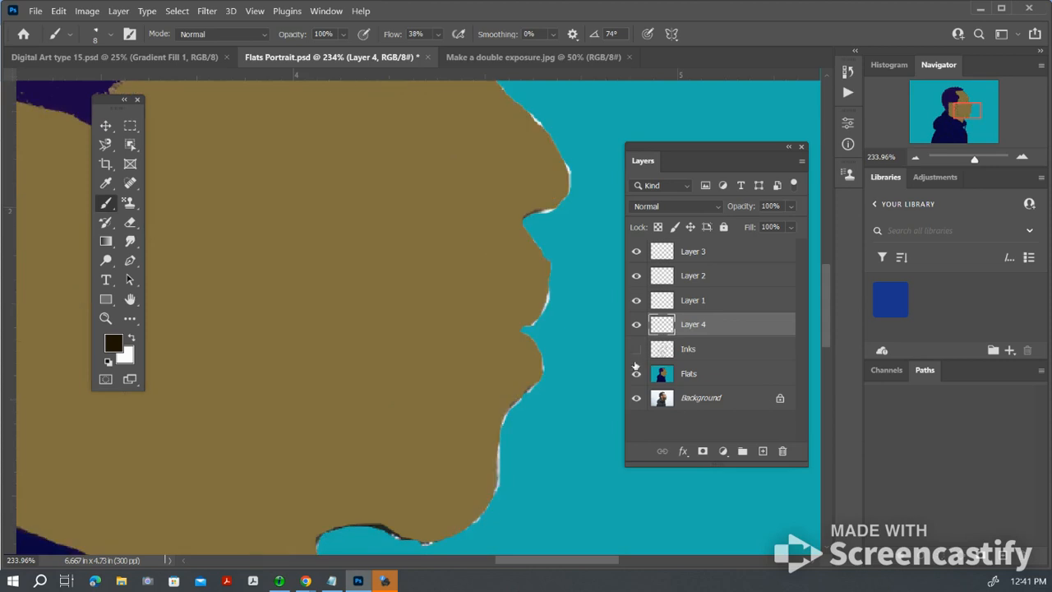
pyautogui.click(636, 375)
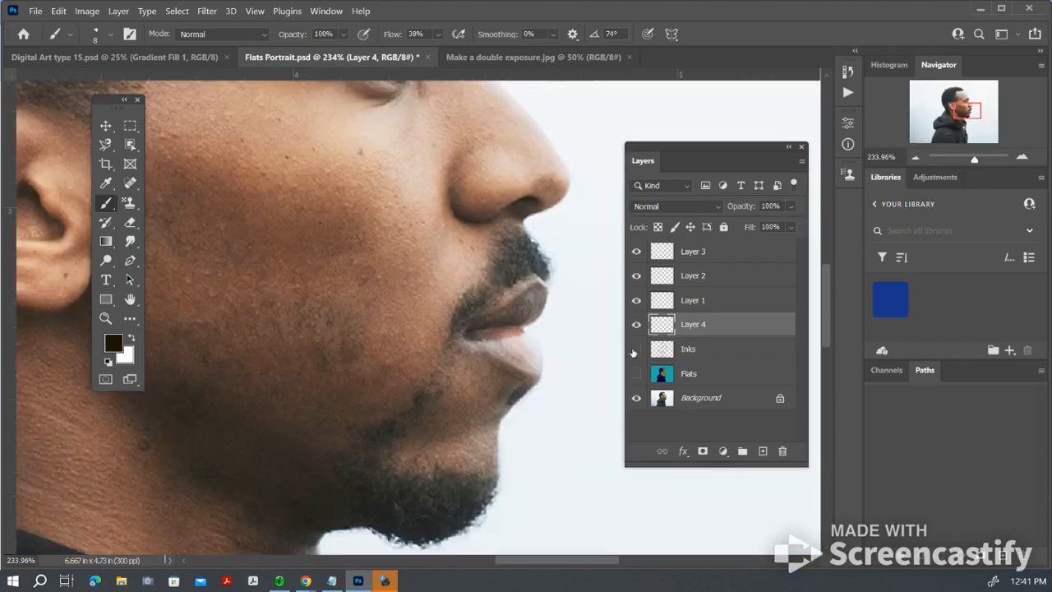
pyautogui.click(636, 349)
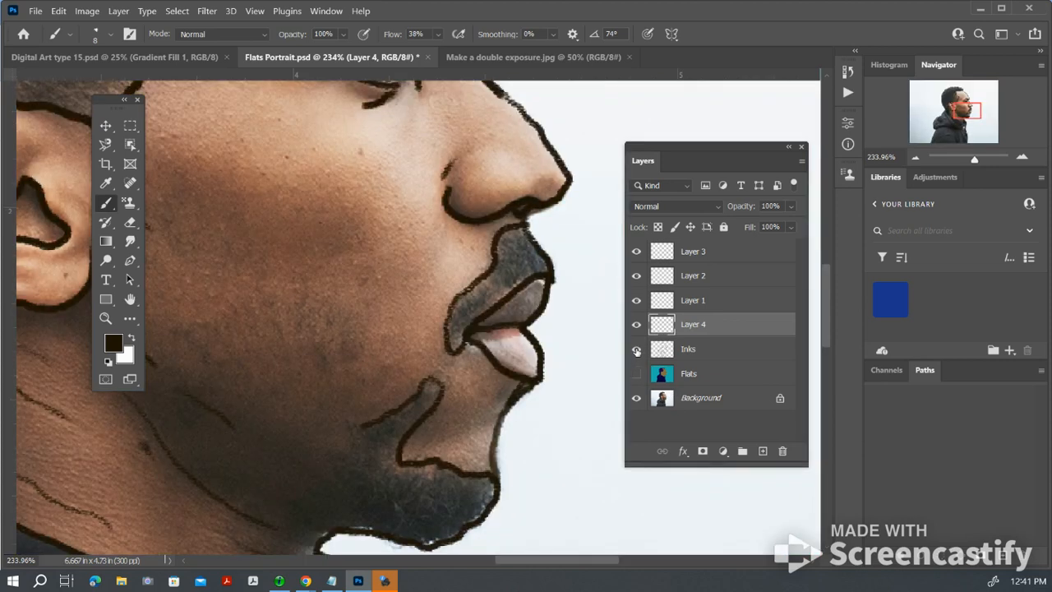
pyautogui.doubleClick(693, 326)
pyautogui.write('Shadows')
pyautogui.click(765, 321)
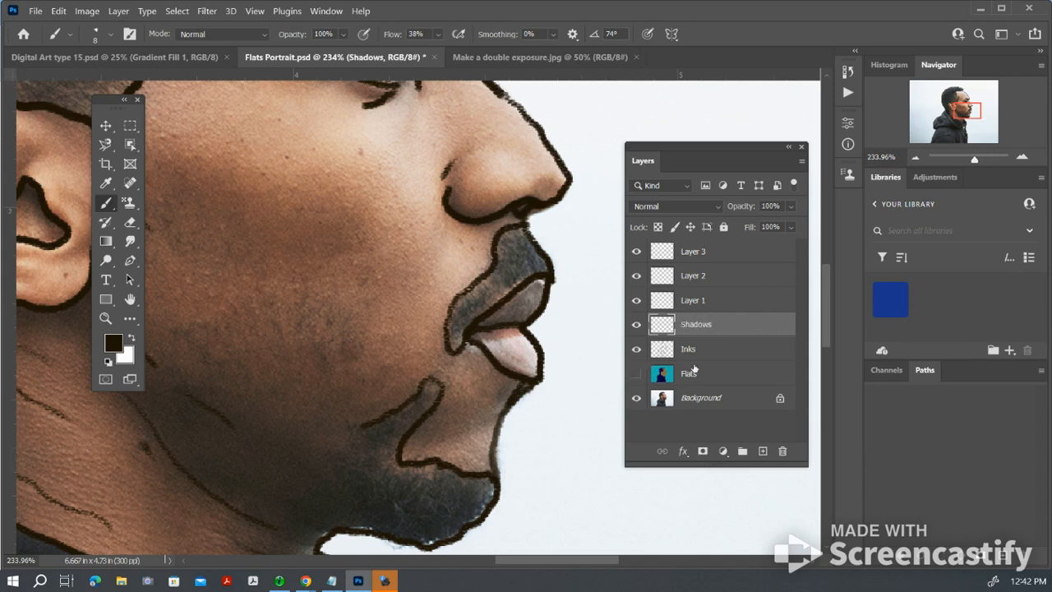
# Select the Inks layer and examine its linework over the whole portrait with the Background and Flats layers shown and hidden
pyautogui.click(729, 351)
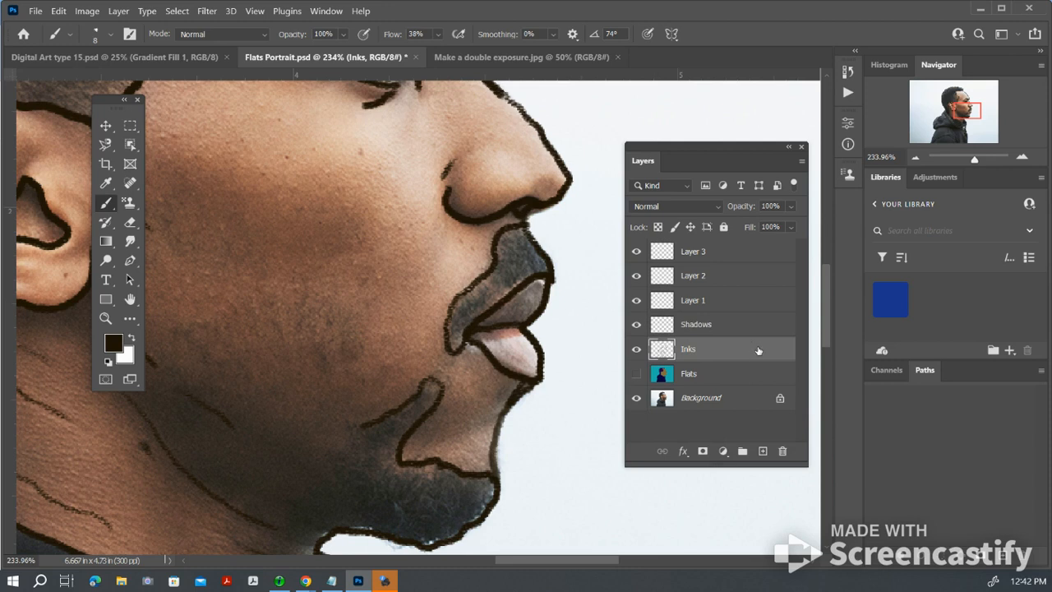
pyautogui.click(637, 399)
pyautogui.click(636, 399)
pyautogui.click(640, 373)
pyautogui.hotkey('ctrl', '-')
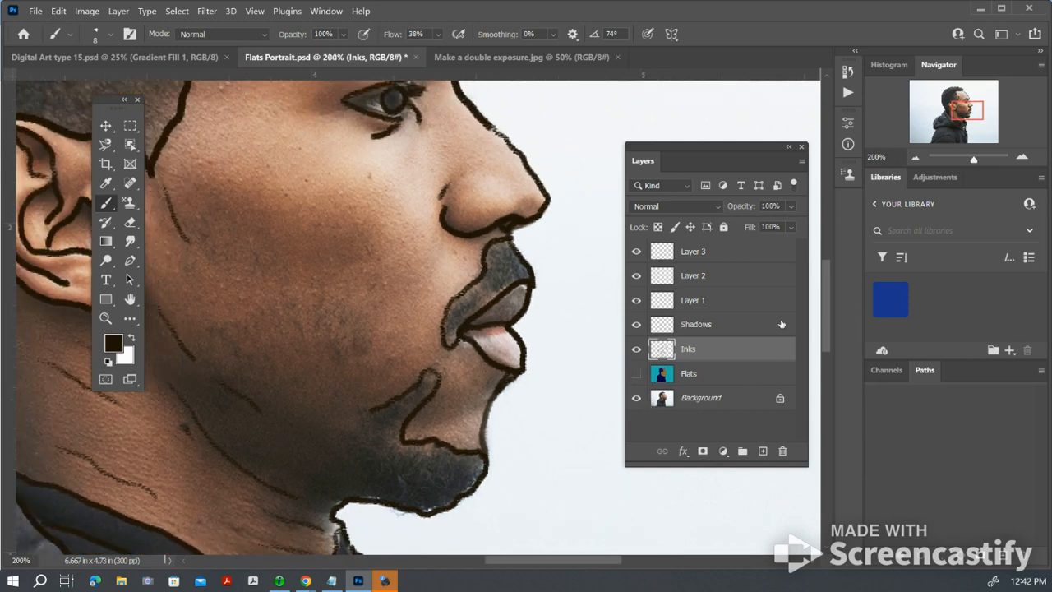
pyautogui.hotkey('ctrl', '-')
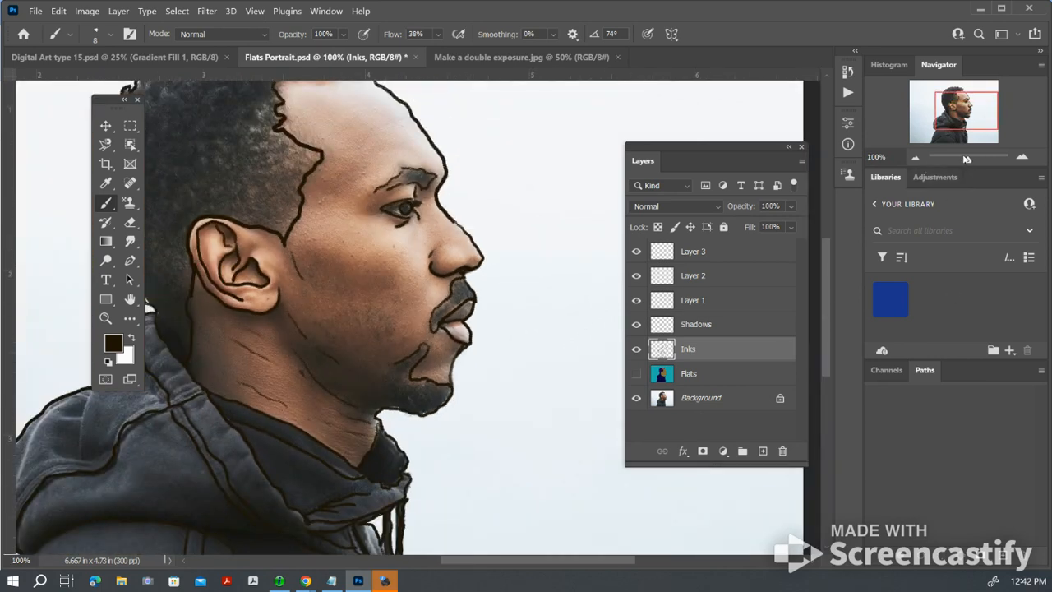
pyautogui.moveTo(967, 158); pyautogui.dragTo(951, 159)
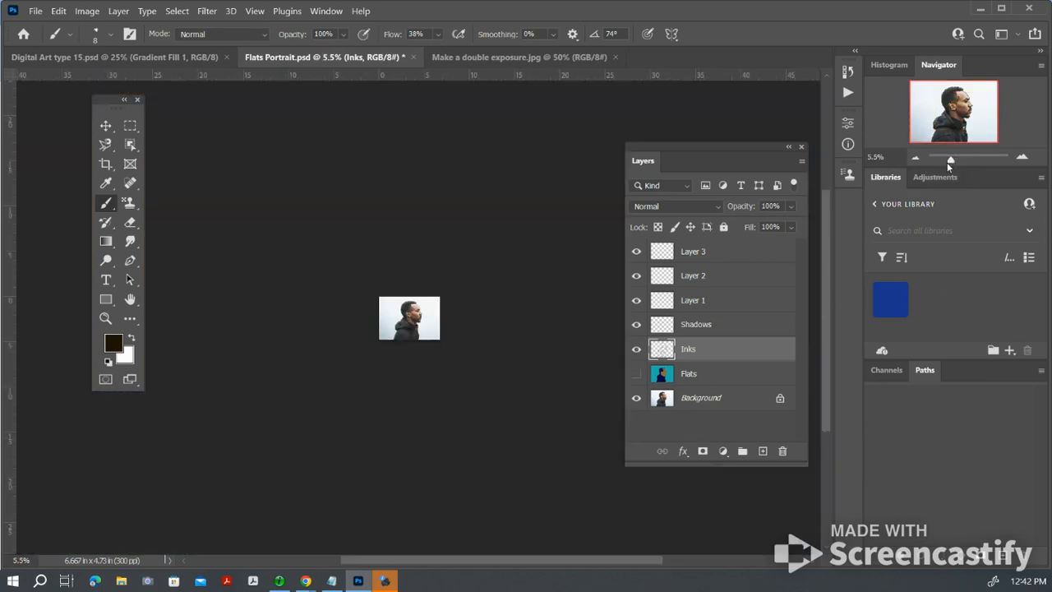
pyautogui.hotkey('ctrl', '0')
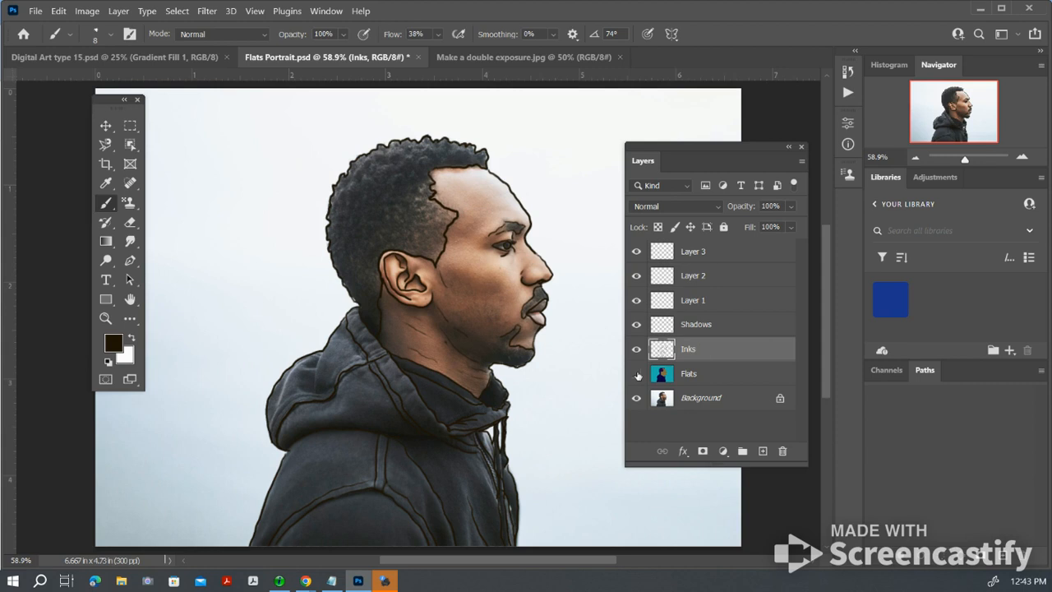
pyautogui.click(636, 374)
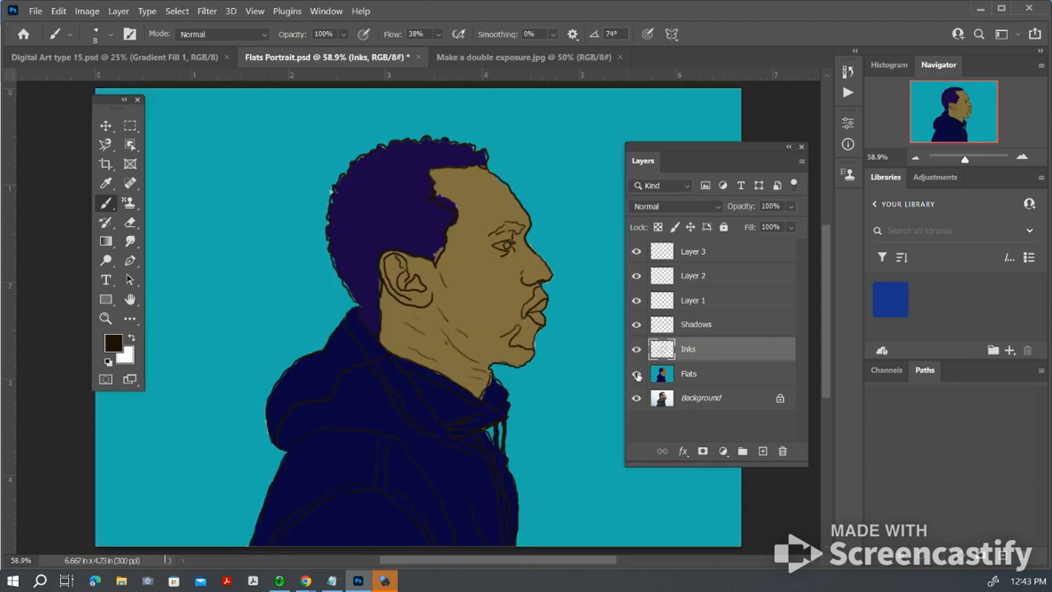
pyautogui.click(636, 374)
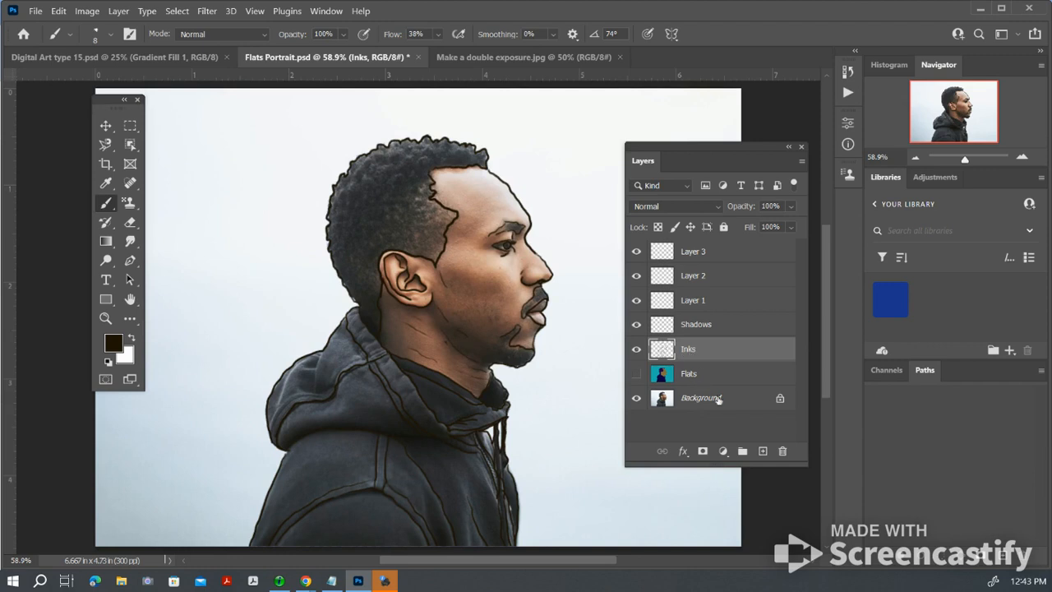
# Open the Save As dialog for the portrait document
pyautogui.click(36, 11)
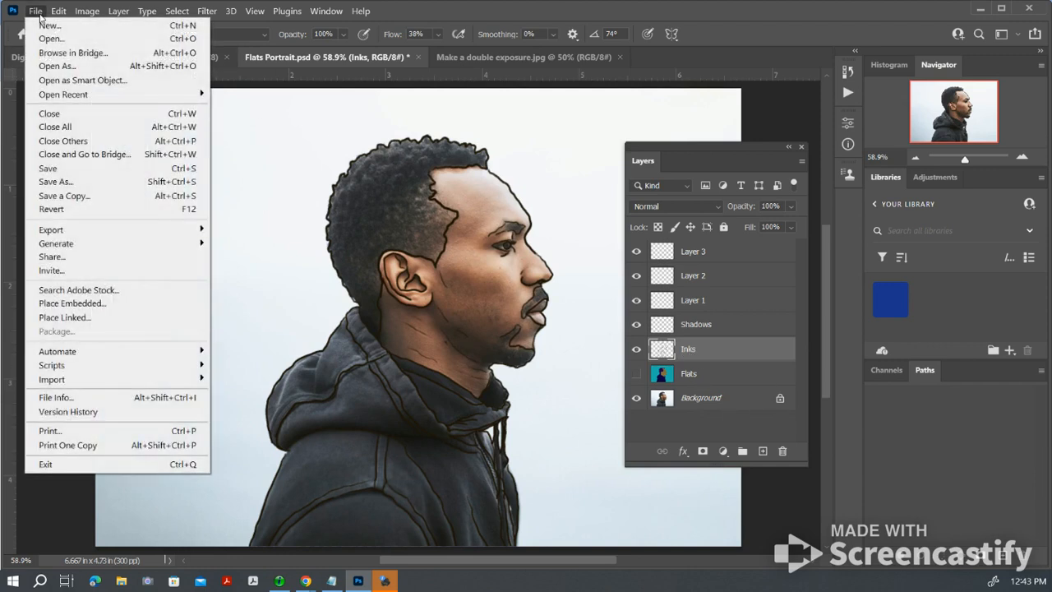
pyautogui.click(72, 181)
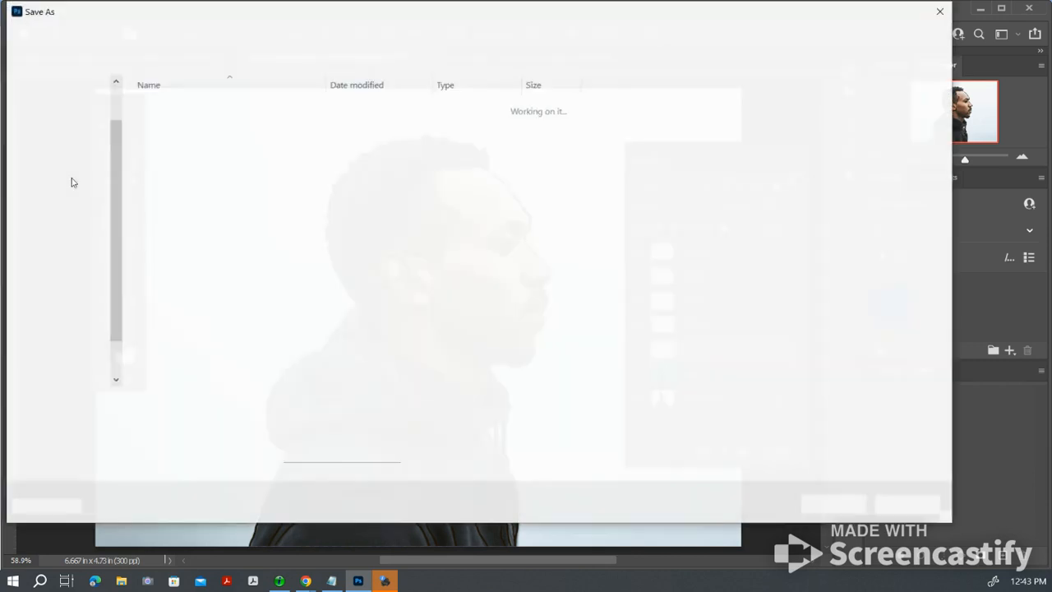